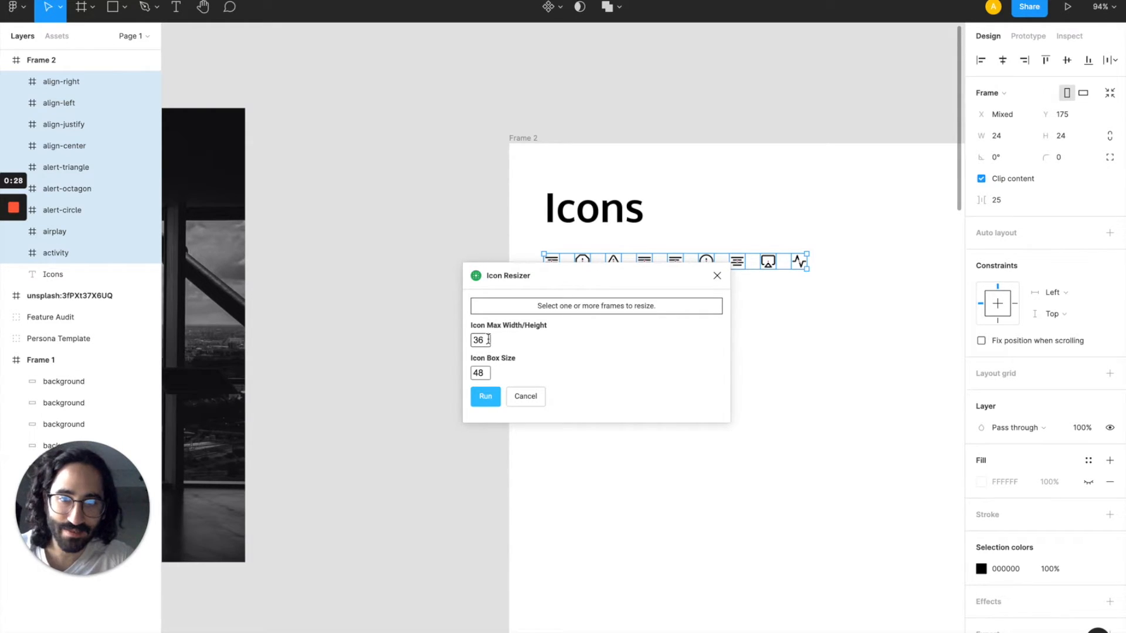
- Resize the selected icons with Icon Resizer to a 32 maximum width/height in a box size of 48
{"action": "double_click", "coordinate": [484, 339]}
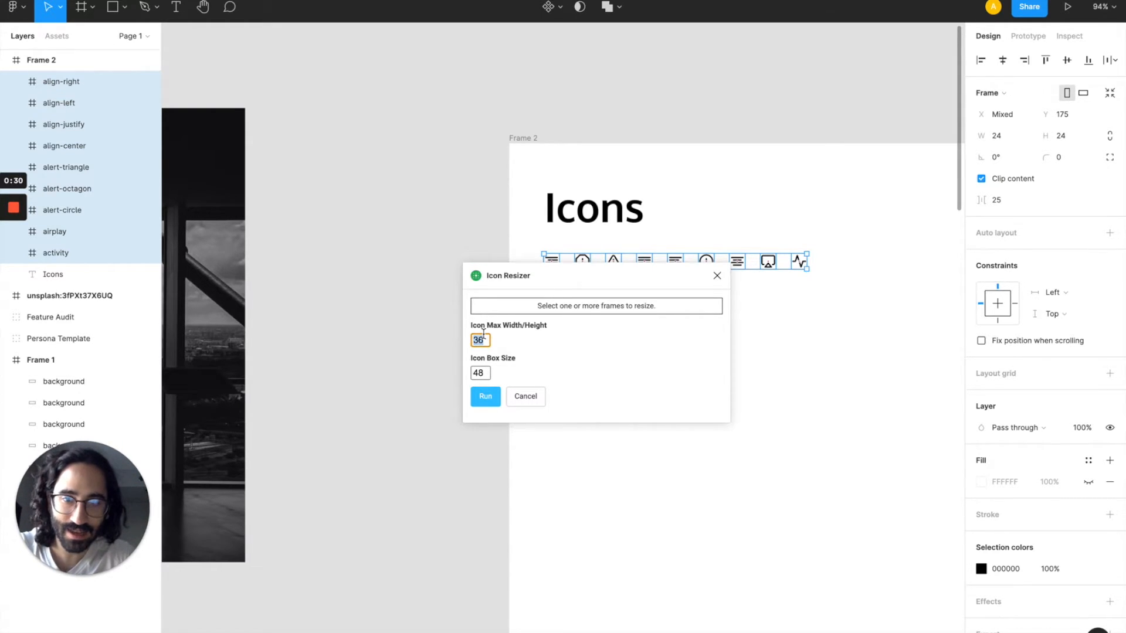
{"action": "left_click", "coordinate": [485, 397]}
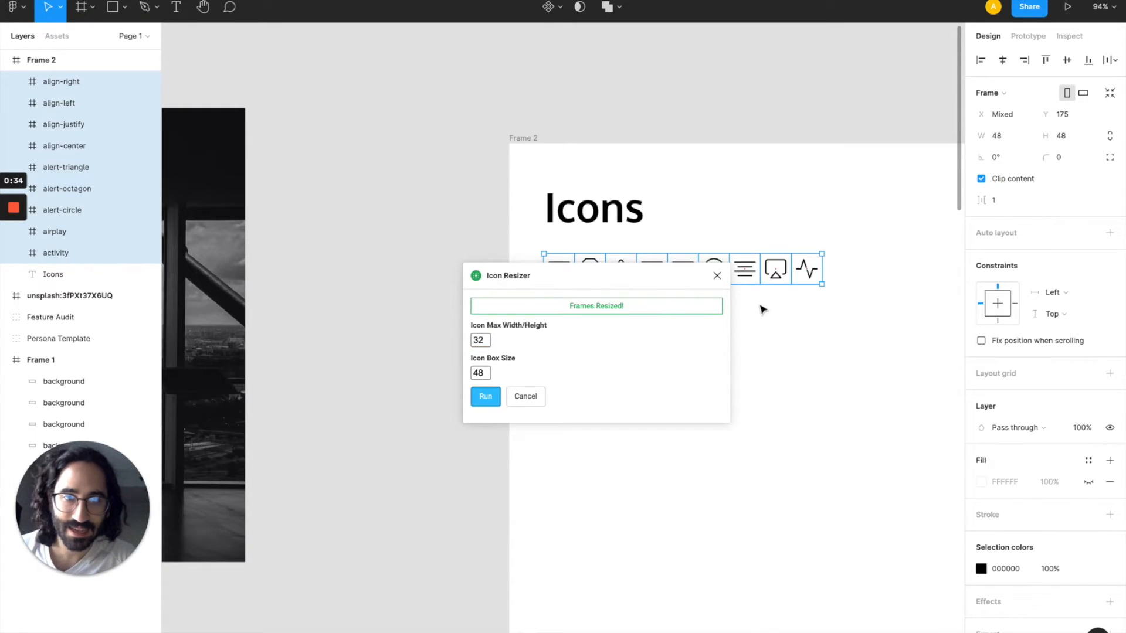
{"action": "left_click", "coordinate": [716, 276]}
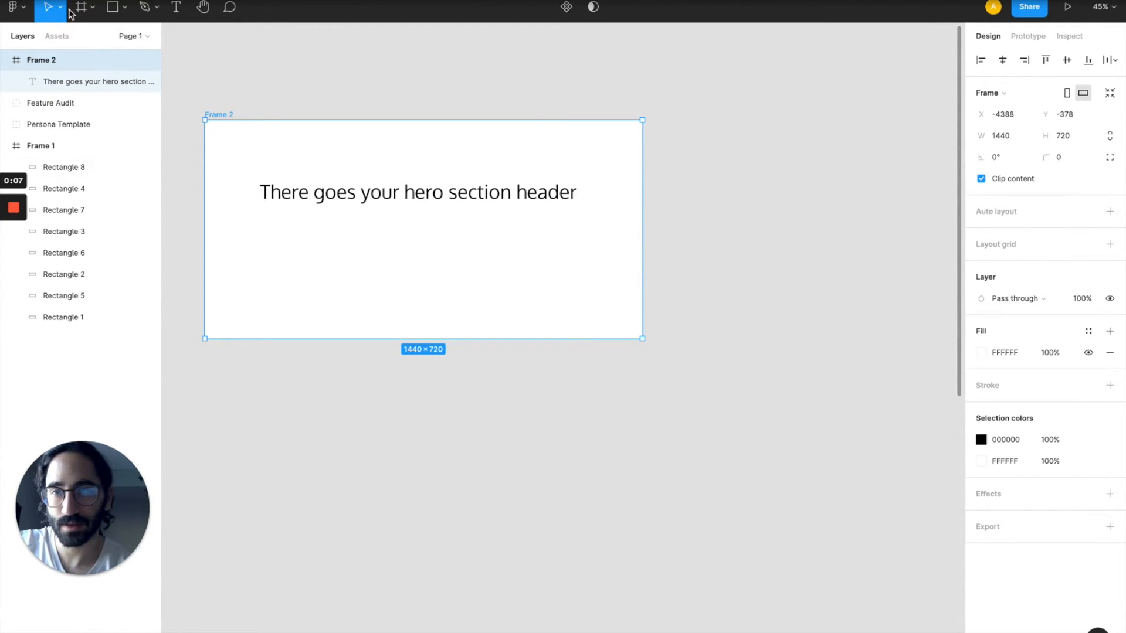
- Fill the hero frame with the Unsplash "business" photo of people silhouetted against large windows
{"action": "left_click", "coordinate": [17, 8]}
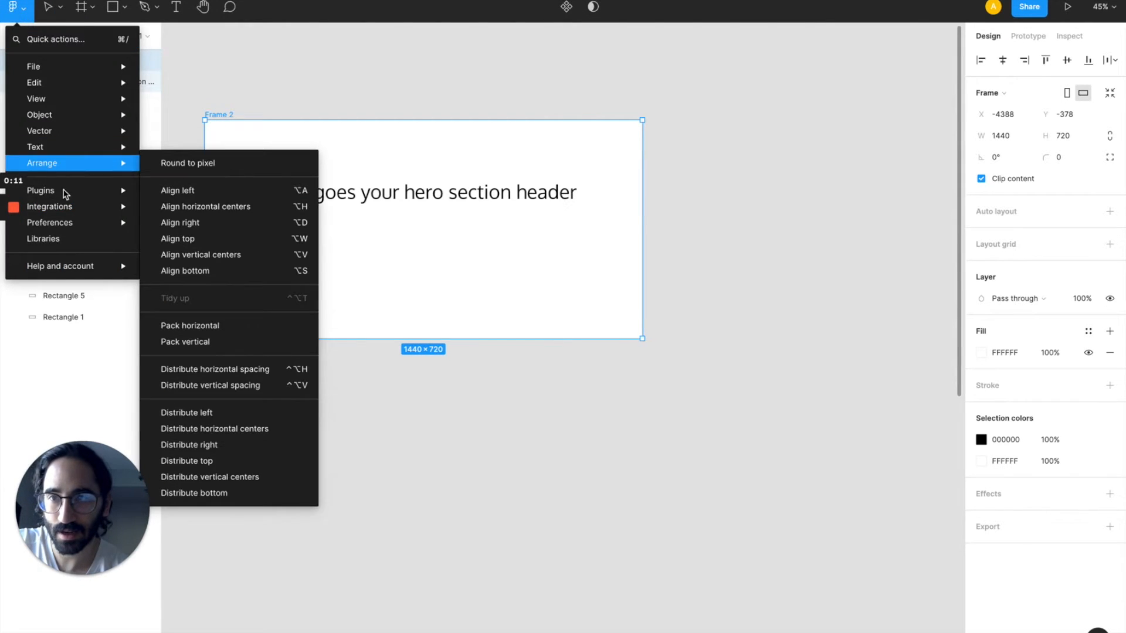
{"action": "mouse_move", "coordinate": [68, 198]}
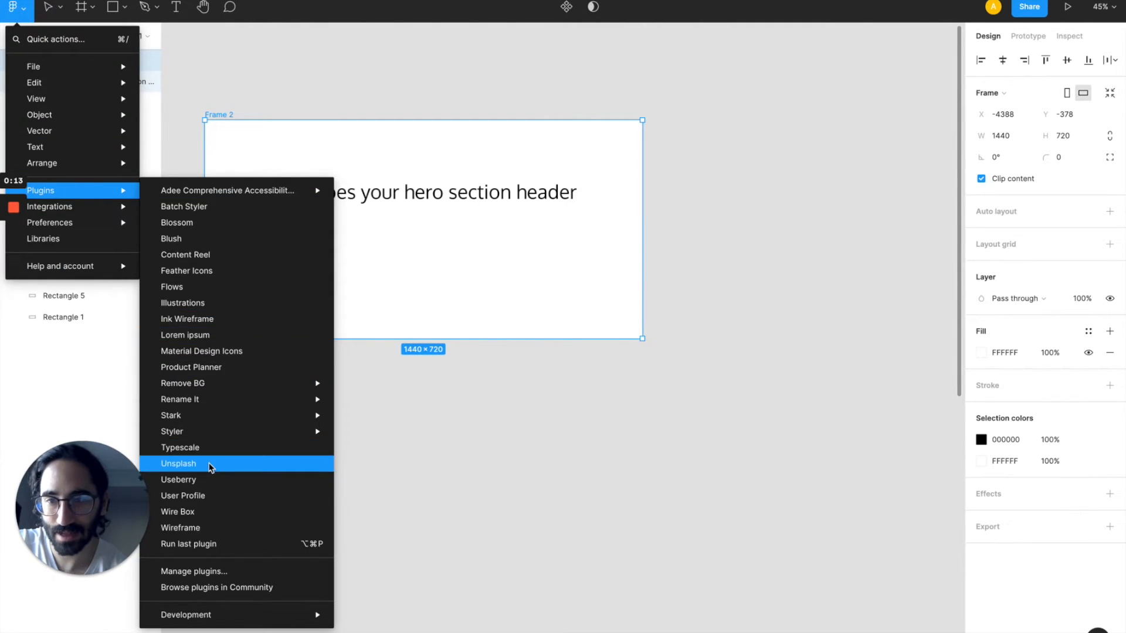
{"action": "left_click", "coordinate": [210, 464]}
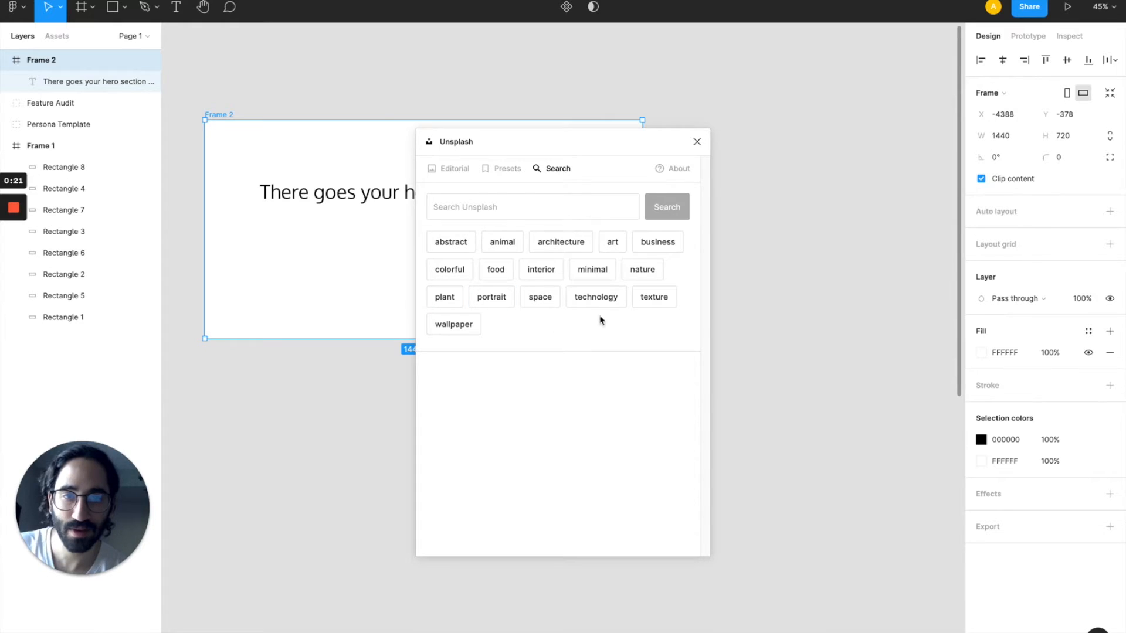
{"action": "left_click", "coordinate": [658, 246]}
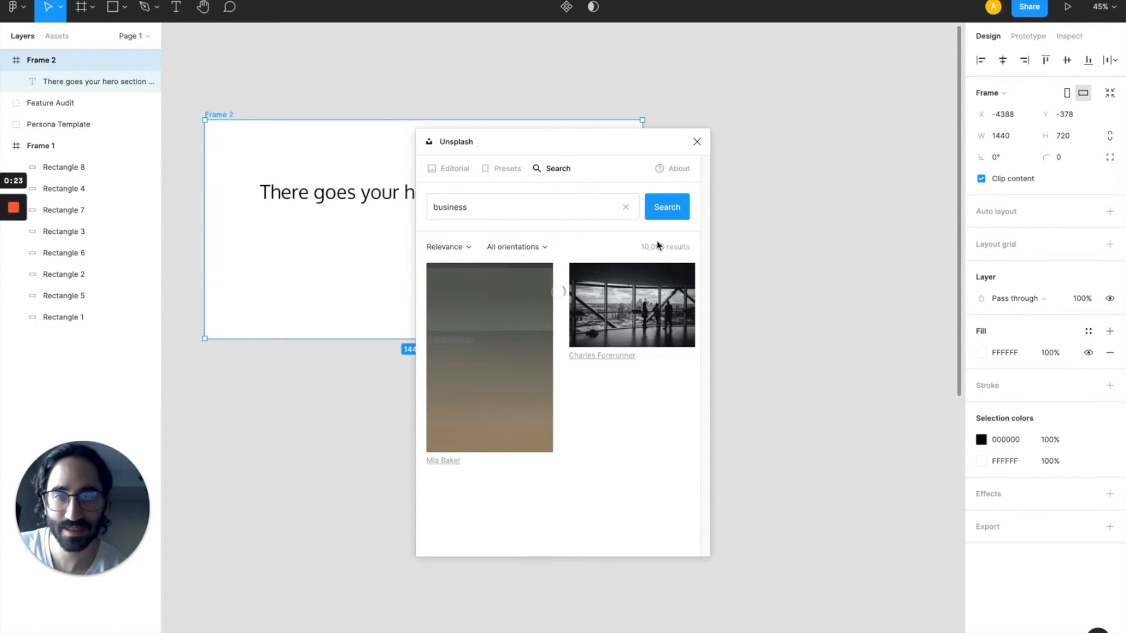
{"action": "left_click", "coordinate": [638, 292]}
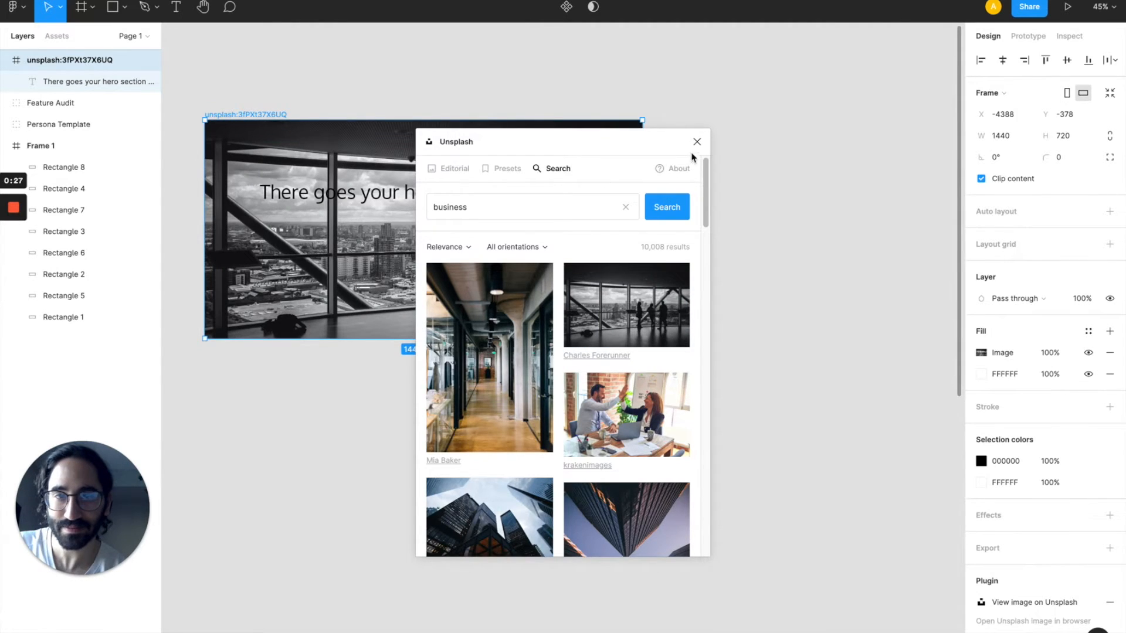
{"action": "left_click", "coordinate": [696, 142]}
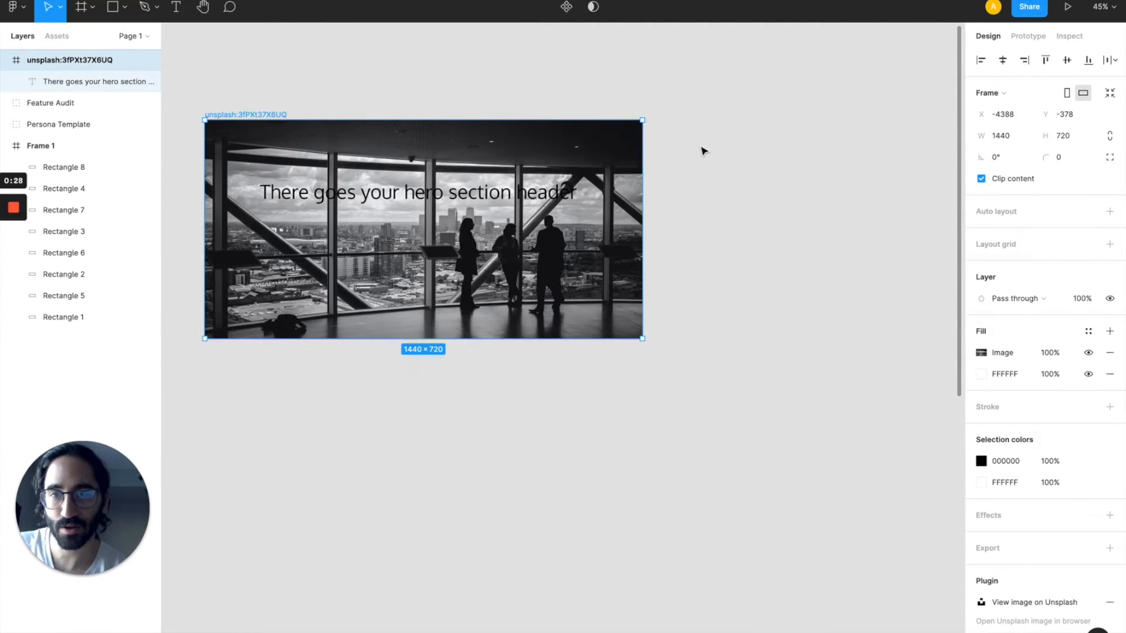
- Add a 000000 fill at 20% opacity over the hero frame's background photo
{"action": "left_click", "coordinate": [462, 198]}
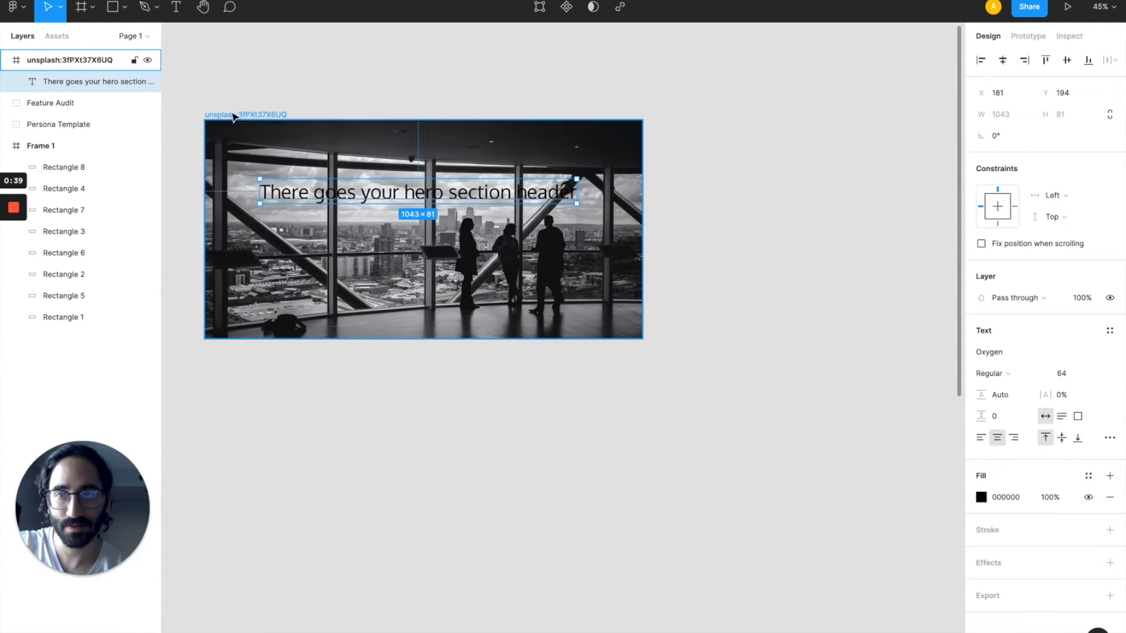
{"action": "key", "text": "Escape"}
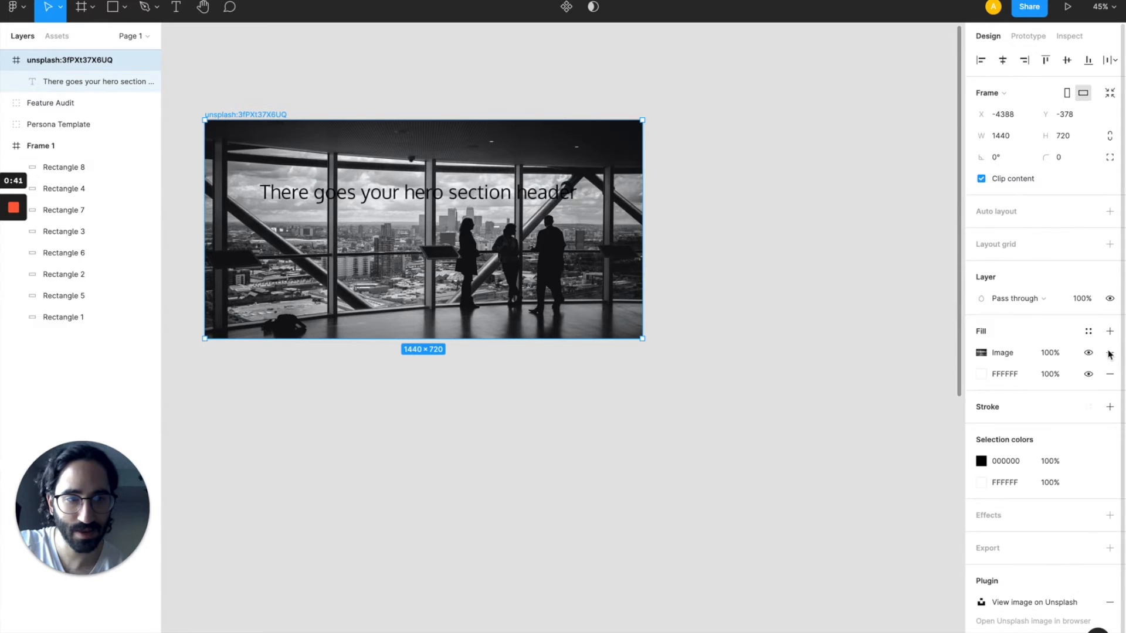
{"action": "left_click", "coordinate": [1109, 331]}
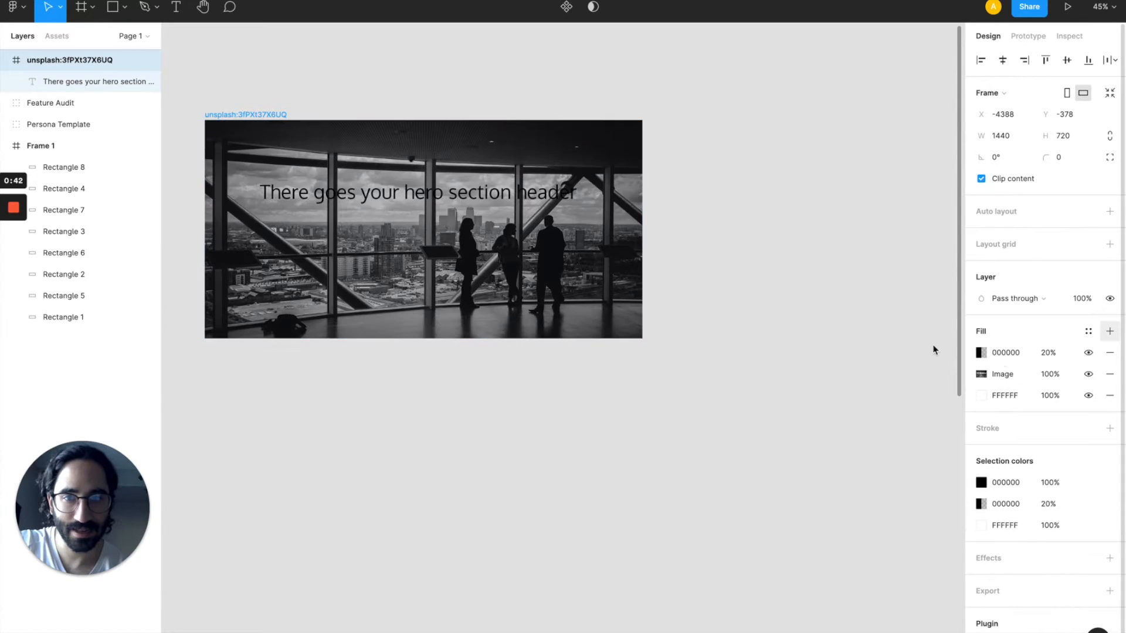
- Change the hero header text's fill colour to white, FFFFFF
{"action": "left_click", "coordinate": [490, 197]}
{"action": "left_click", "coordinate": [1010, 498]}
{"action": "type", "text": "fff"}
{"action": "key", "text": "Return"}
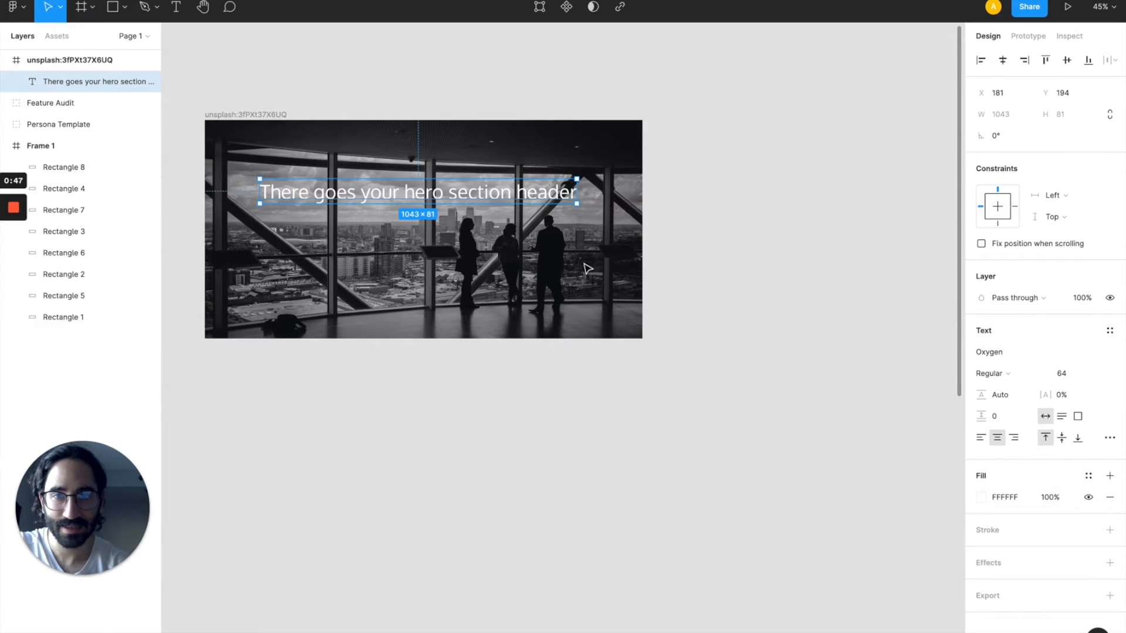
- Check the header's side margins and centre it horizontally by setting its X position to 200, then lowering X by two increments
{"action": "key", "text": "alt"}
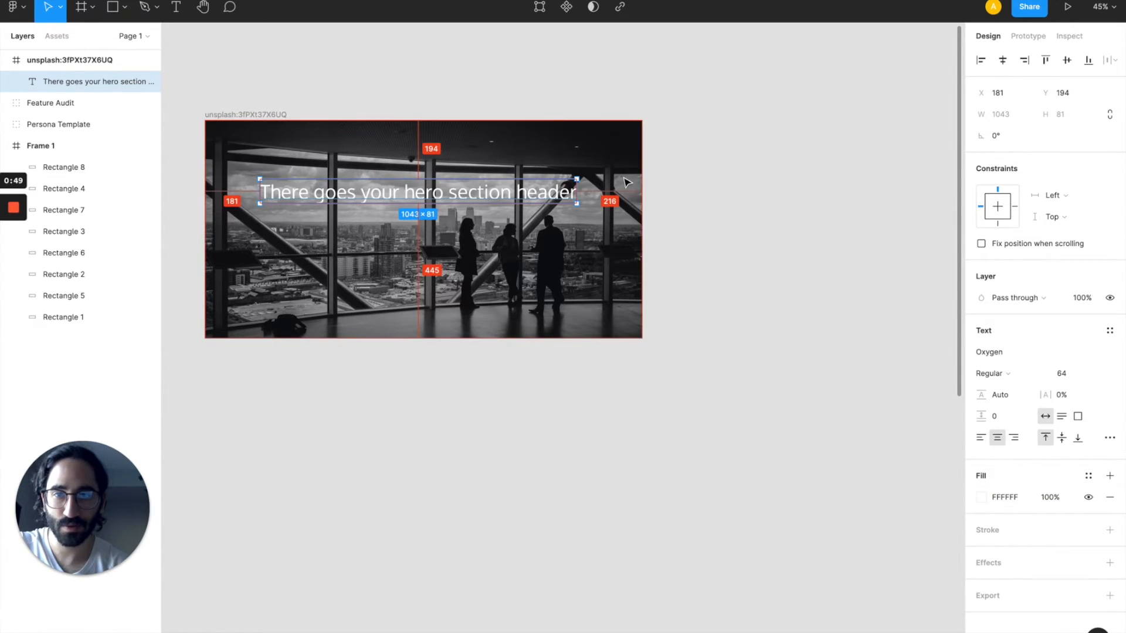
{"action": "left_click", "coordinate": [1001, 92]}
{"action": "type", "text": "2"}
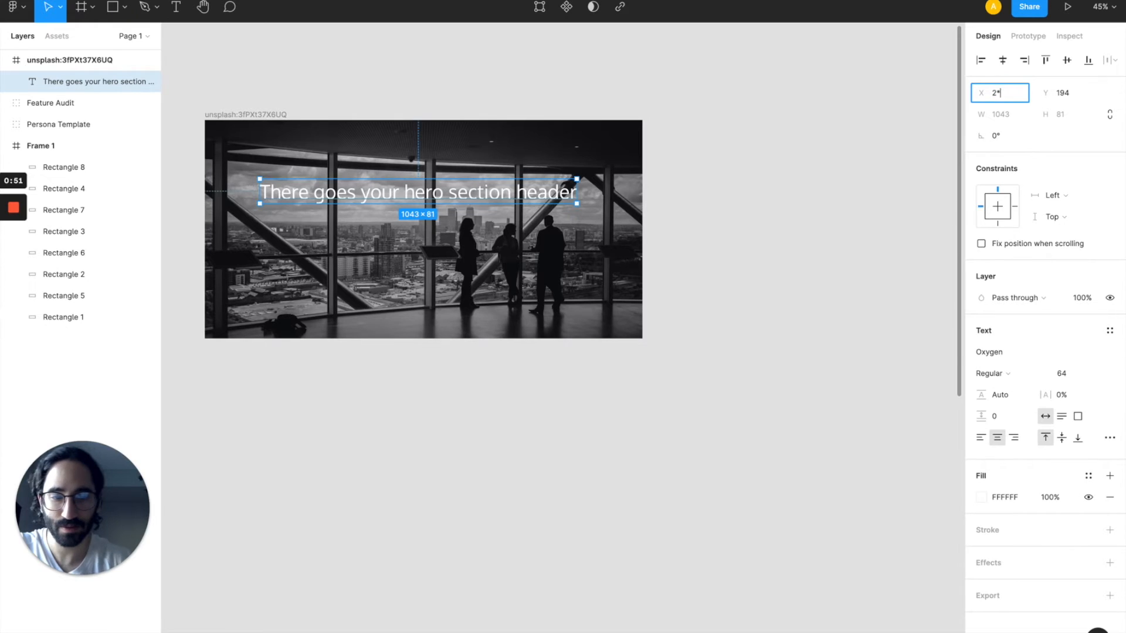
{"action": "type", "text": "00"}
{"action": "key", "text": "Return"}
{"action": "key", "text": "alt"}
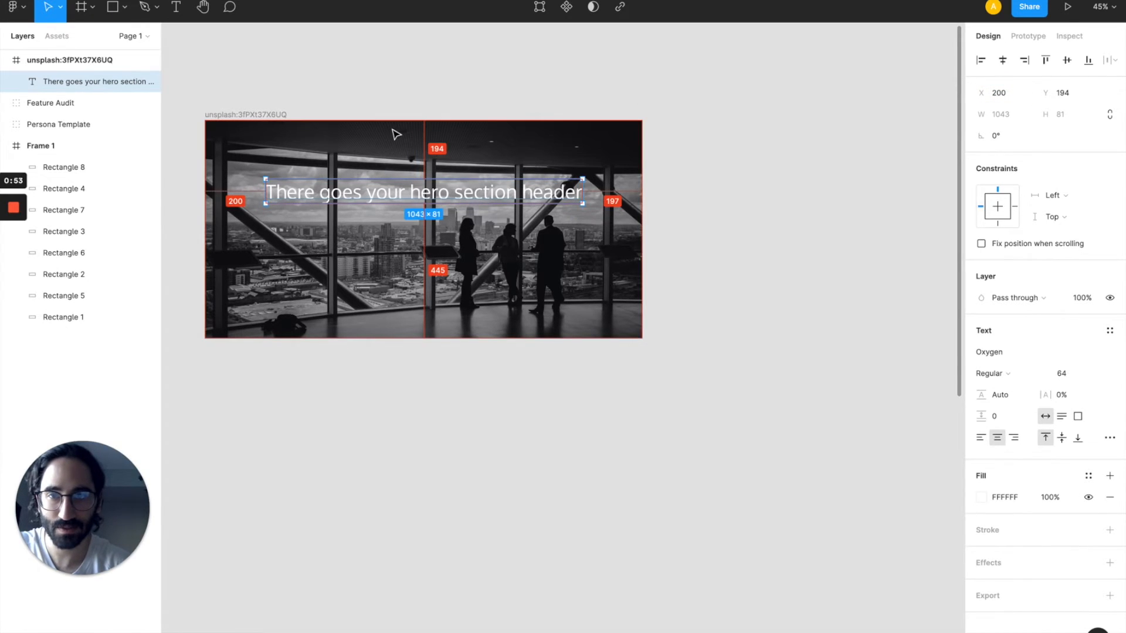
{"action": "left_click", "coordinate": [1010, 93]}
{"action": "key", "text": "Down"}
{"action": "key", "text": "Down"}
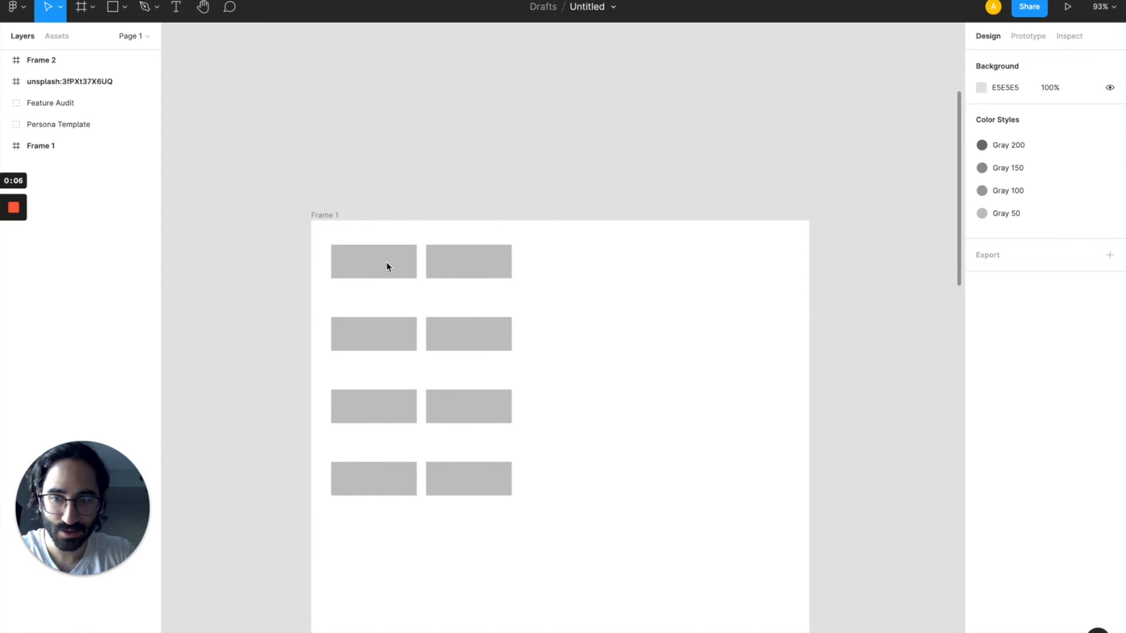
- Select all eight gray rectangles in Frame 1
{"action": "left_click", "coordinate": [441, 273]}
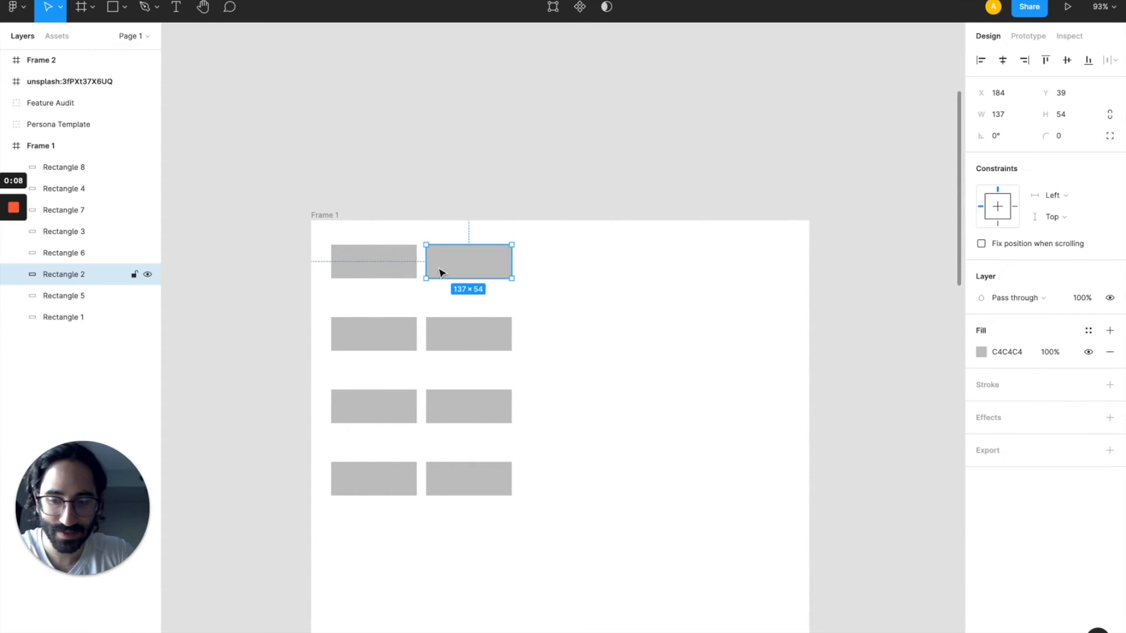
{"action": "left_click", "coordinate": [381, 266], "text": "shift"}
{"action": "left_click", "coordinate": [385, 335], "text": "shift"}
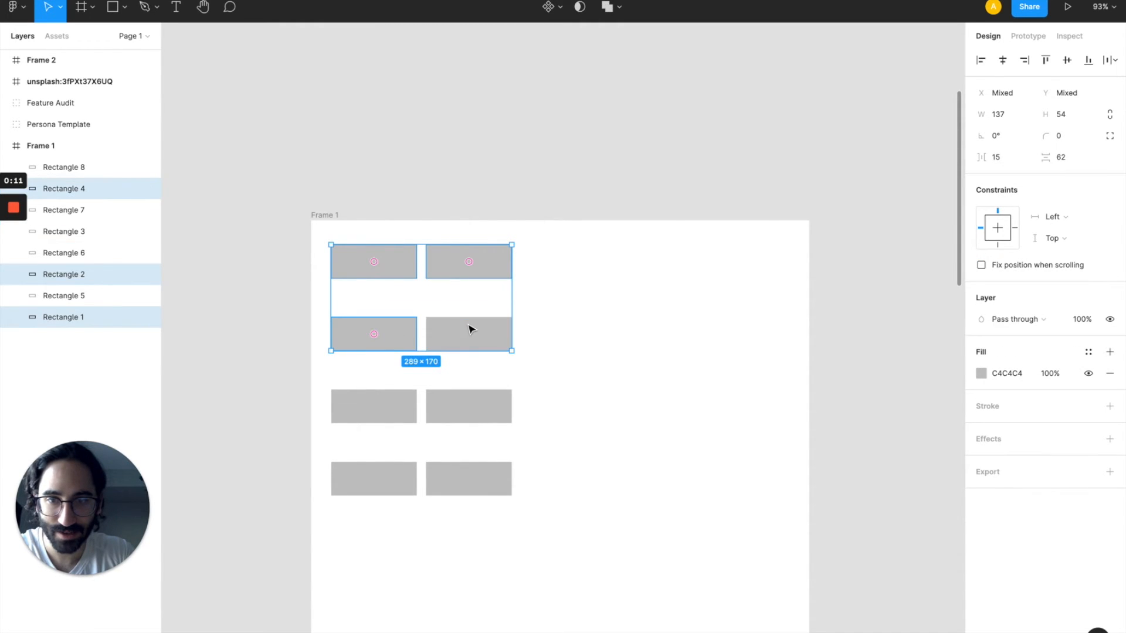
{"action": "left_click", "coordinate": [470, 327], "text": "shift"}
{"action": "left_click", "coordinate": [413, 399], "text": "shift"}
{"action": "left_click", "coordinate": [448, 405], "text": "shift"}
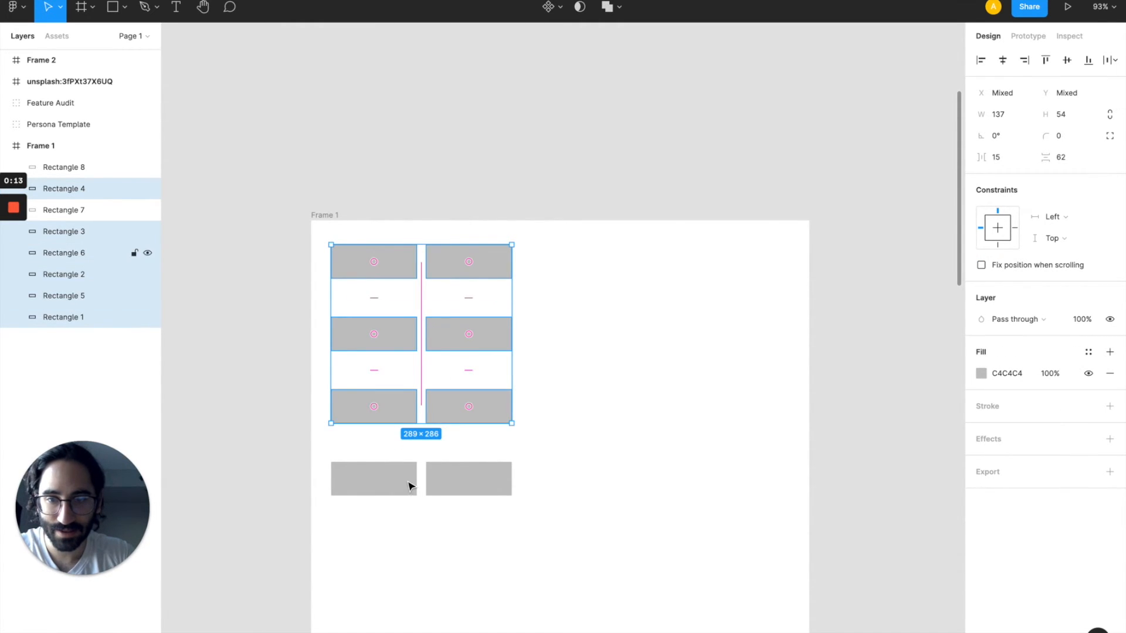
{"action": "left_click", "coordinate": [412, 486], "text": "shift"}
{"action": "left_click", "coordinate": [464, 487], "text": "shift"}
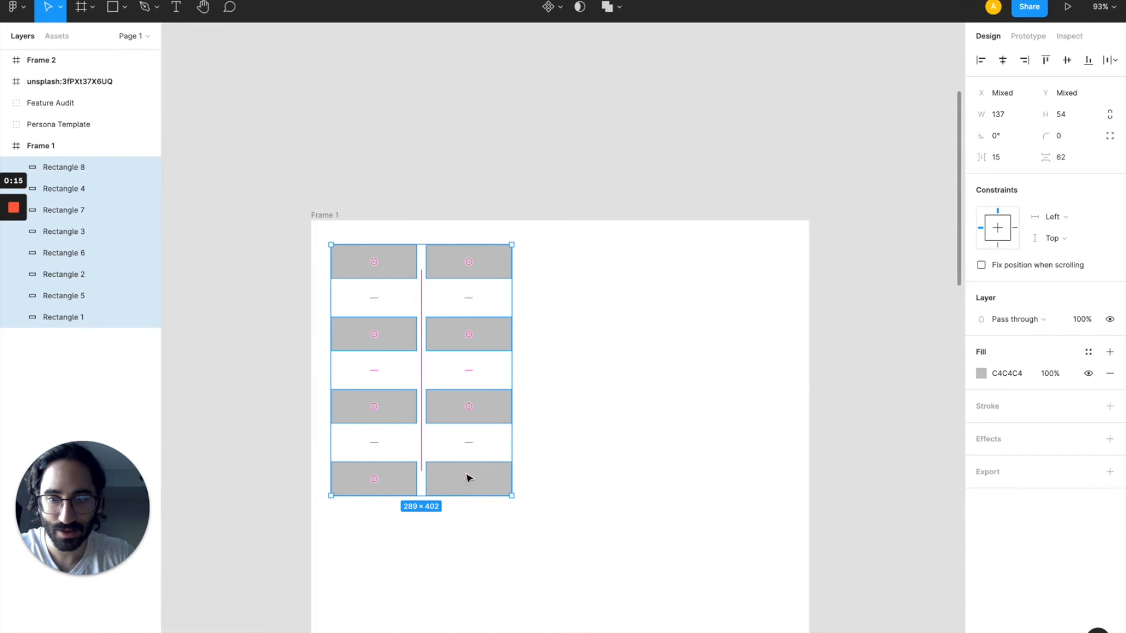
{"action": "left_click", "coordinate": [17, 8]}
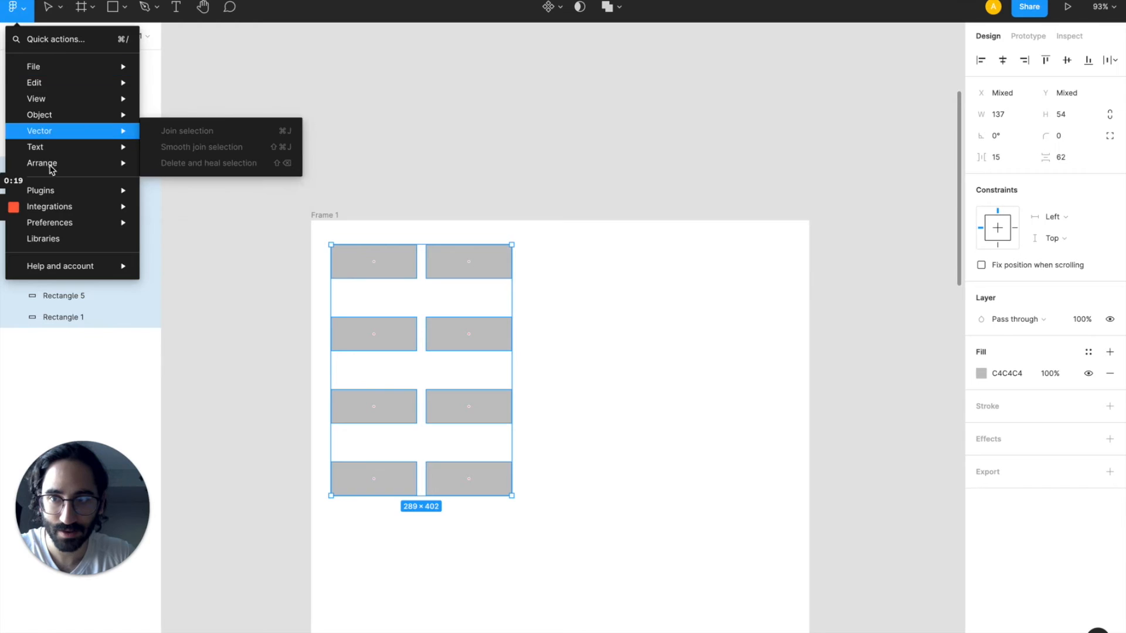
{"action": "mouse_move", "coordinate": [82, 193]}
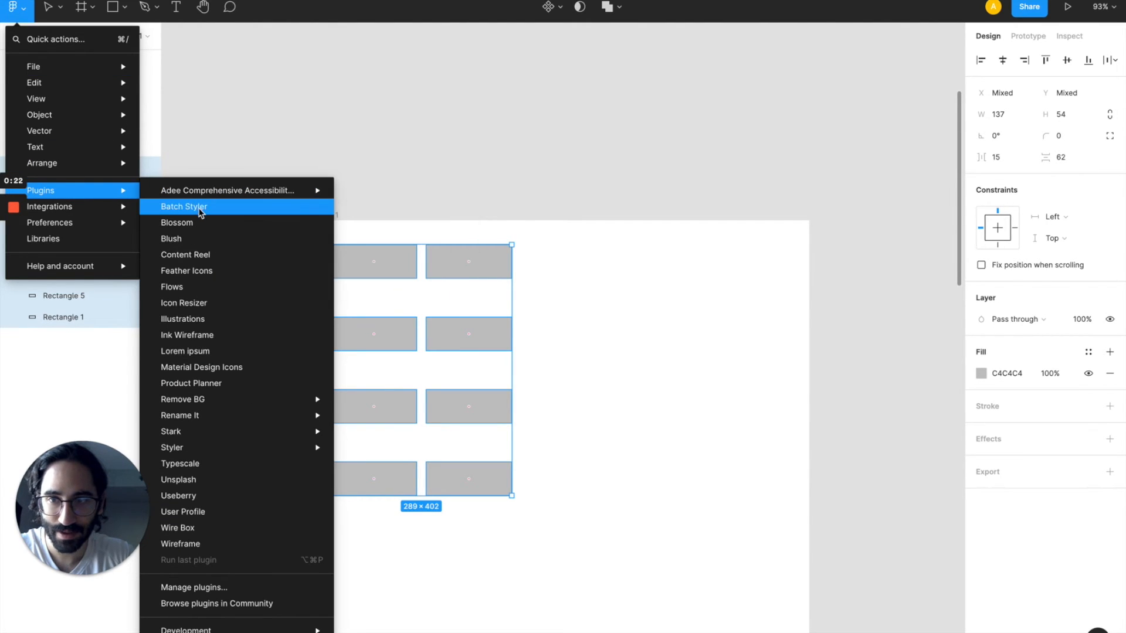
{"action": "left_click", "coordinate": [216, 304]}
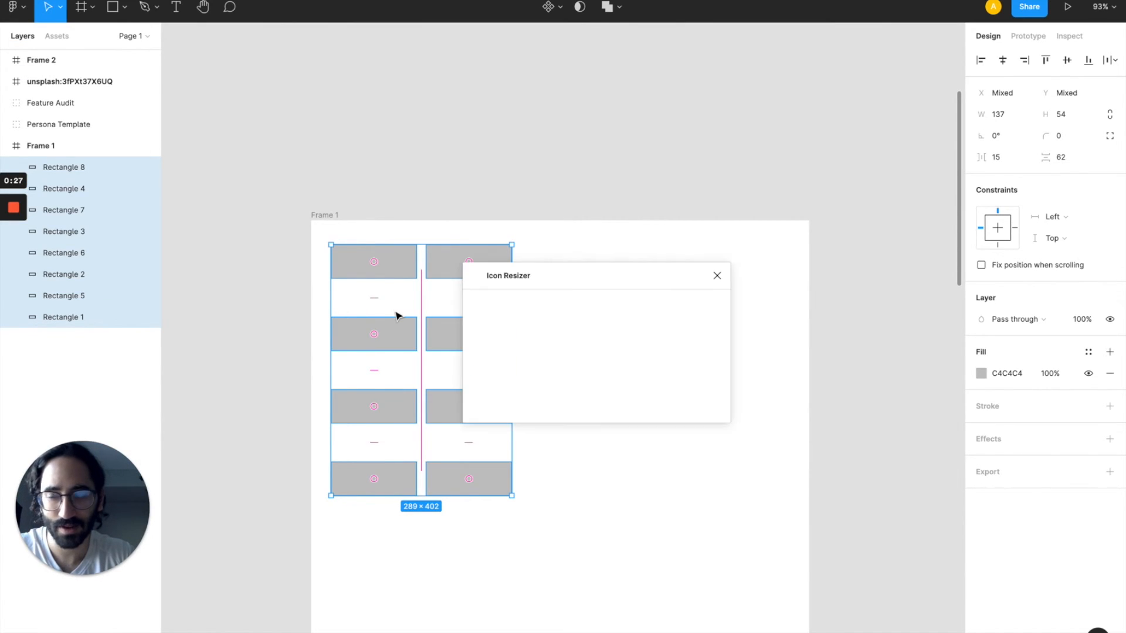
{"action": "left_click", "coordinate": [717, 275]}
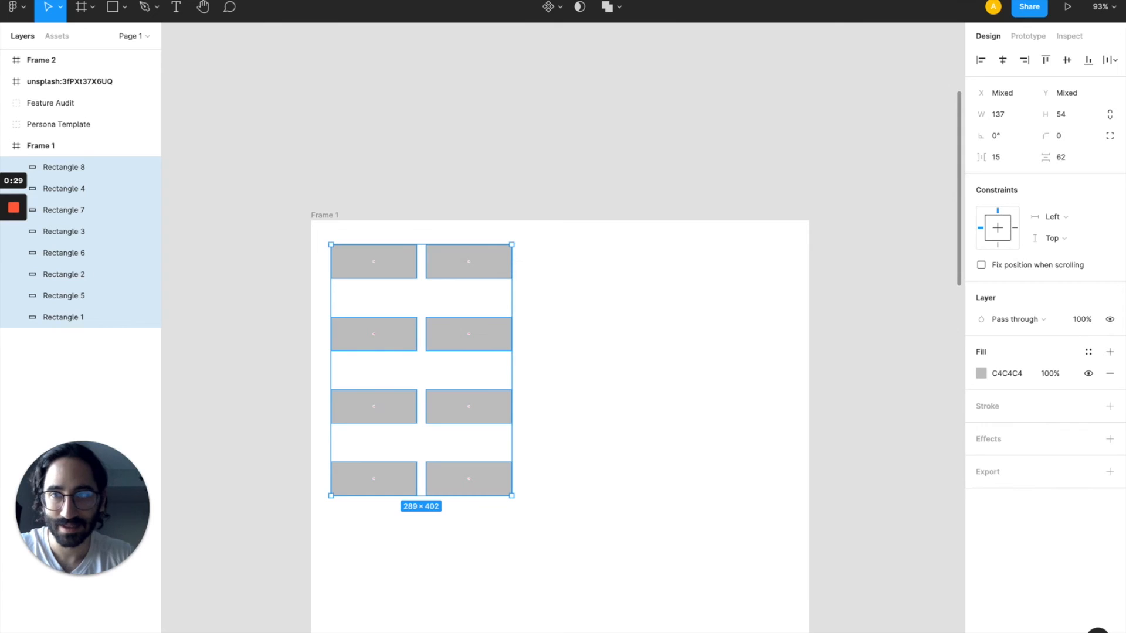
- Rename the eight selected rectangle layers to "background" with the Rename It plugin
{"action": "left_click", "coordinate": [17, 7]}
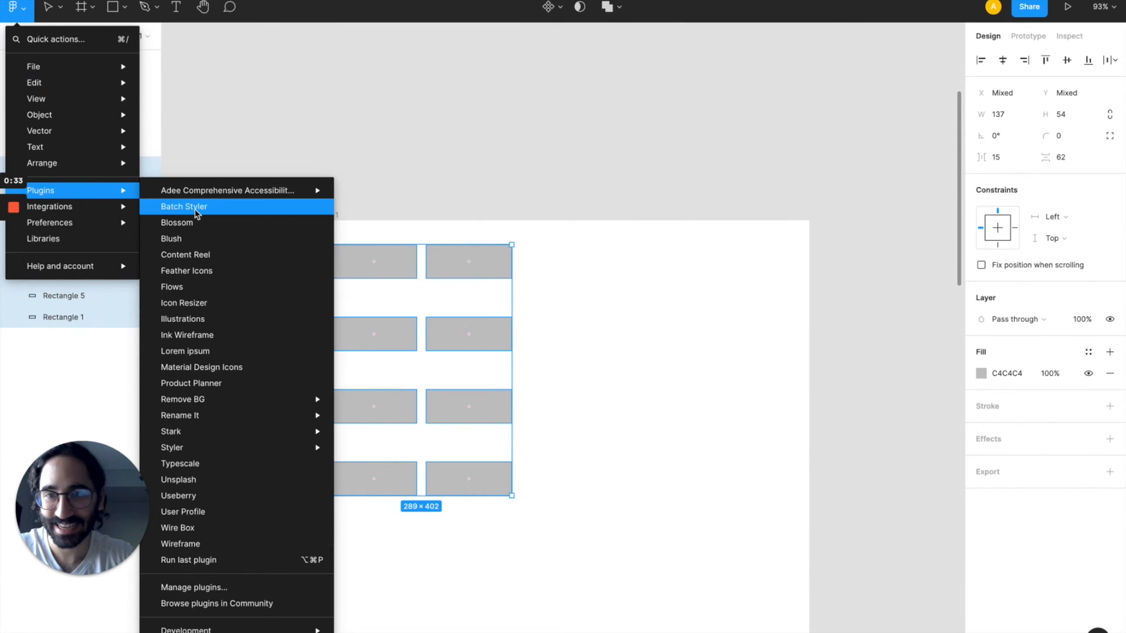
{"action": "mouse_move", "coordinate": [296, 420]}
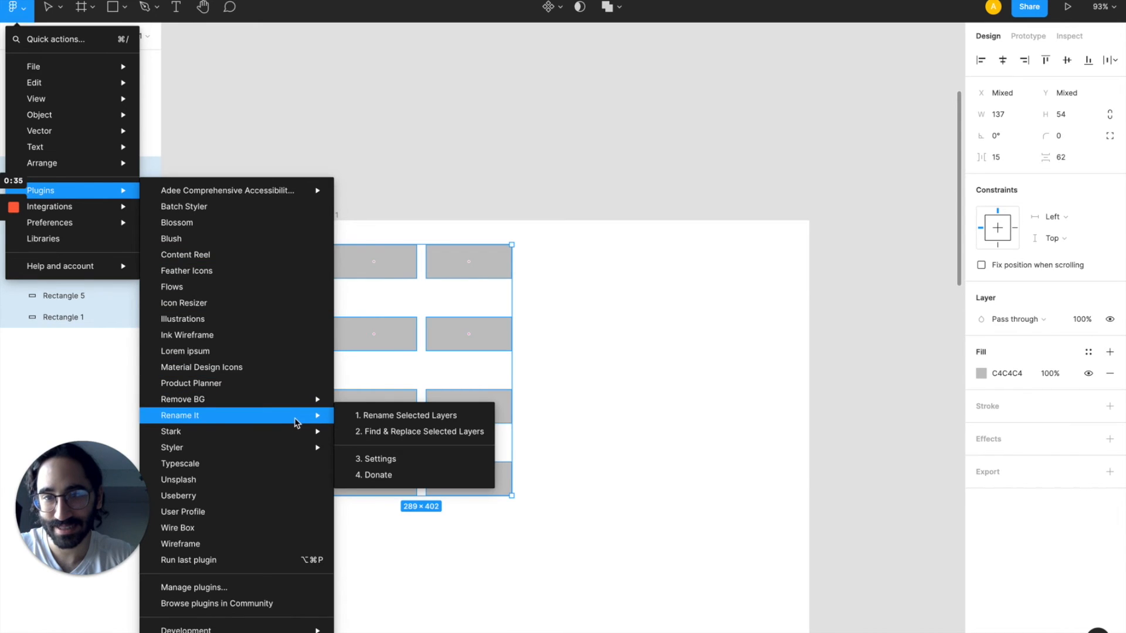
{"action": "left_click", "coordinate": [387, 412]}
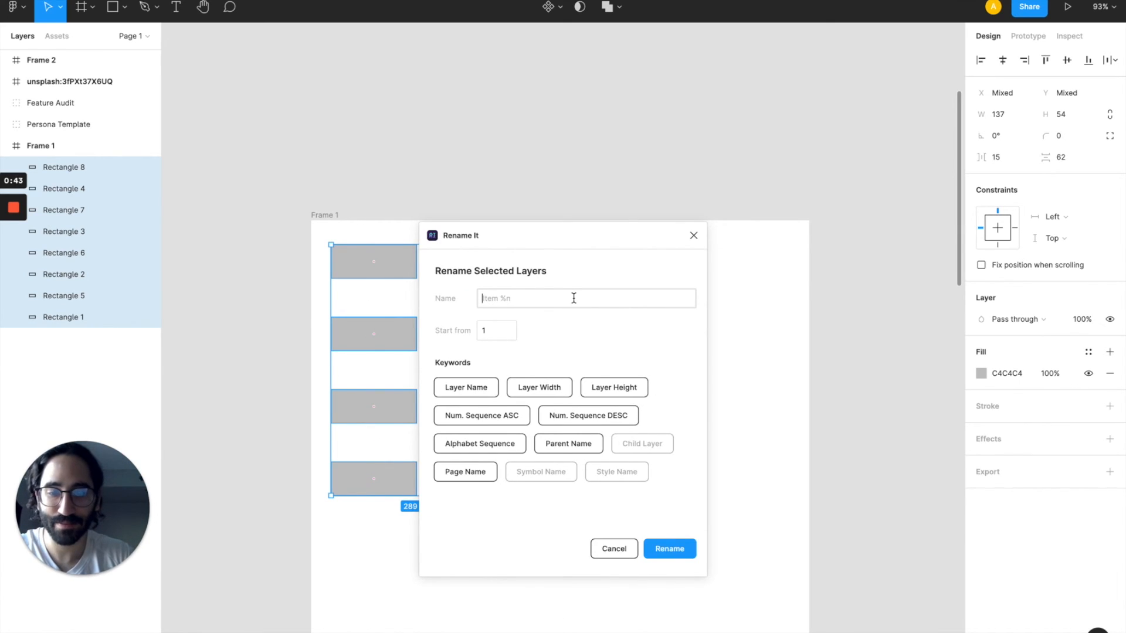
{"action": "type", "text": "background"}
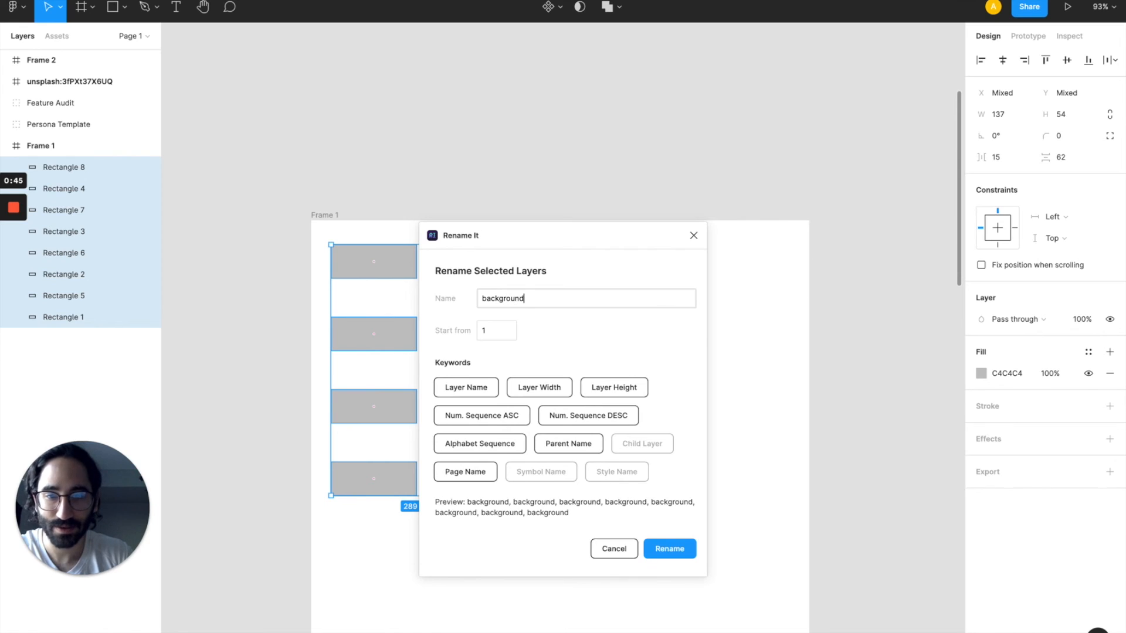
{"action": "left_click", "coordinate": [673, 550]}
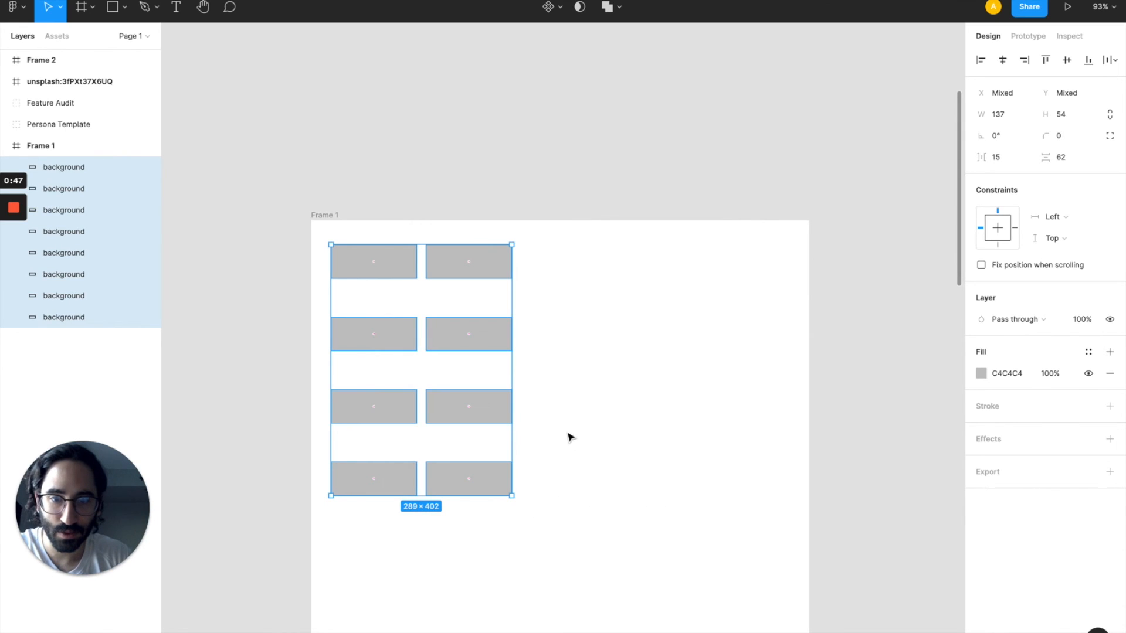